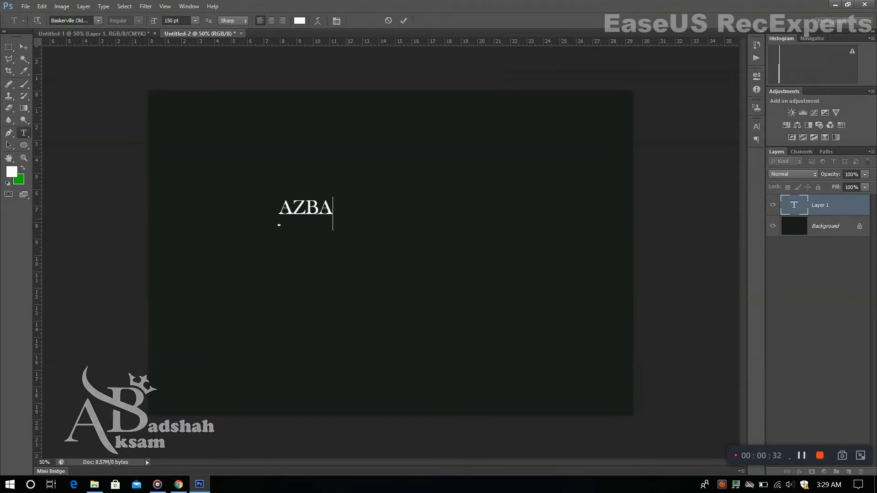
Set the AZBA text in the bold Berlin Sans FB font and move it to the upper part of the canvas
key("shift+Left")
key("shift+Left")
key("shift+Left")
key("shift+Left")
left_click(87, 21)
key("Down")
key("Down")
key("Down")
key("Down")
key("Down")
key("Up")
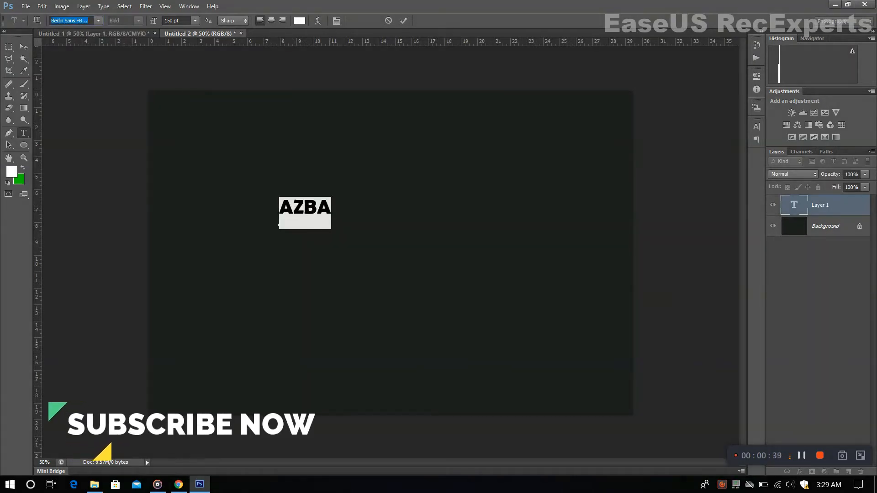
key("Up")
key("Down")
key("Down")
key("Up")
key("Down")
key("Down")
key("Up")
key("Up")
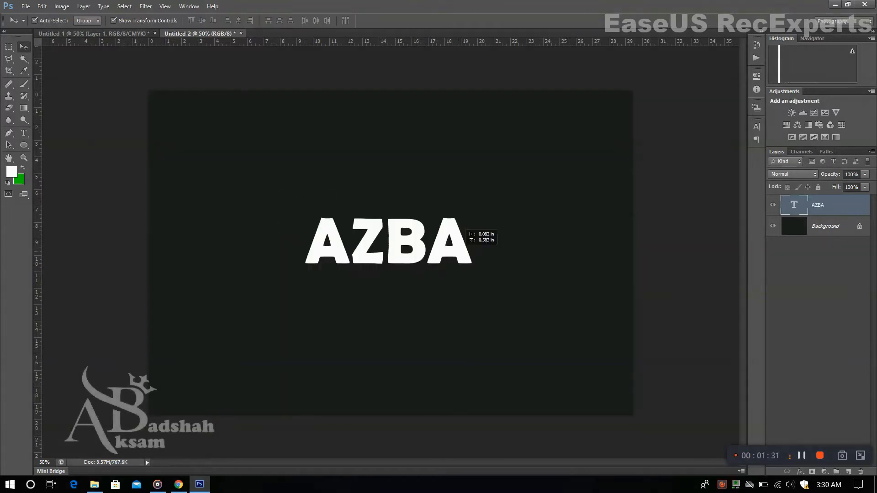
left_click_drag(461, 225, 459, 148)
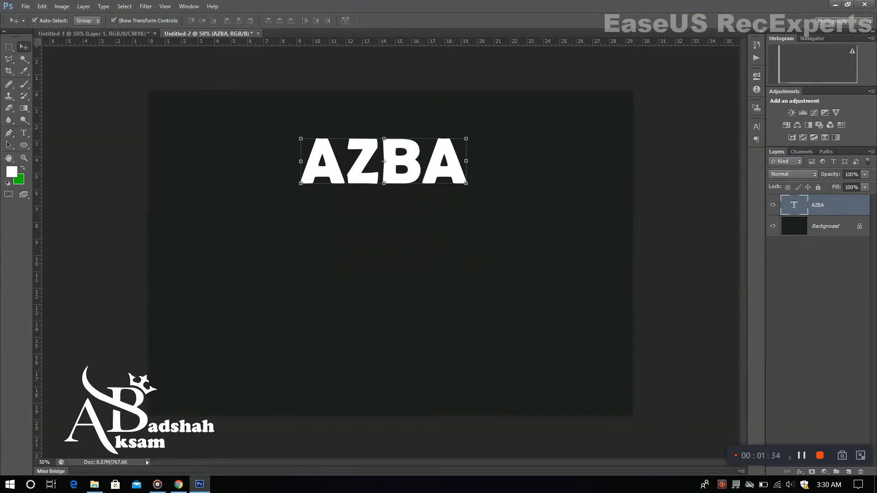
Recolor the whole AZBA text to pure red, #ff0000
key("t")
left_click_drag(463, 173, 299, 220)
left_click(300, 21)
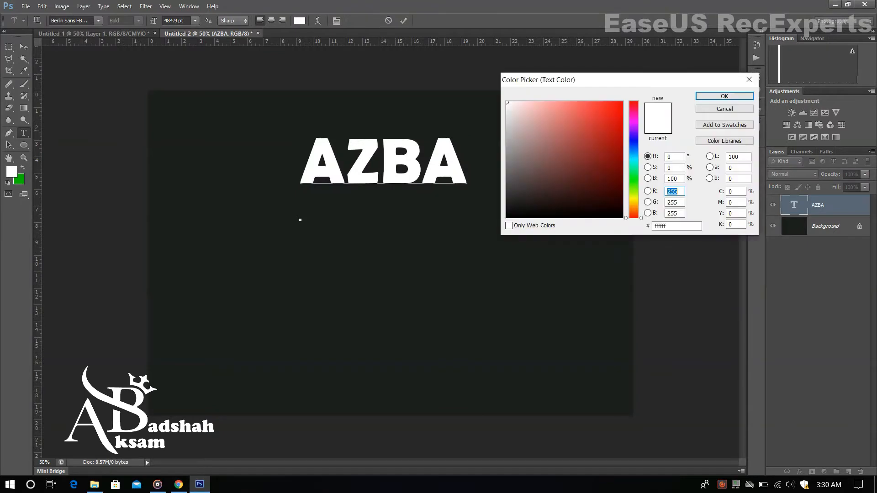
left_click(622, 102)
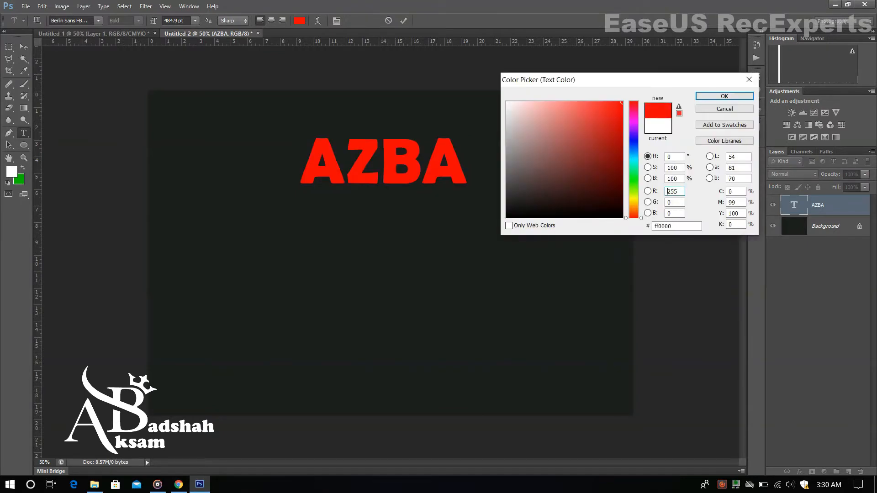
key("Return")
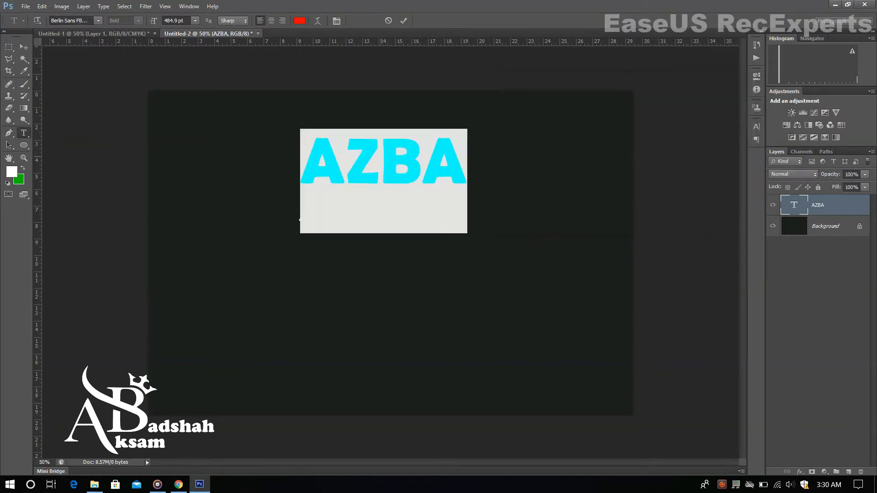
left_click(24, 46)
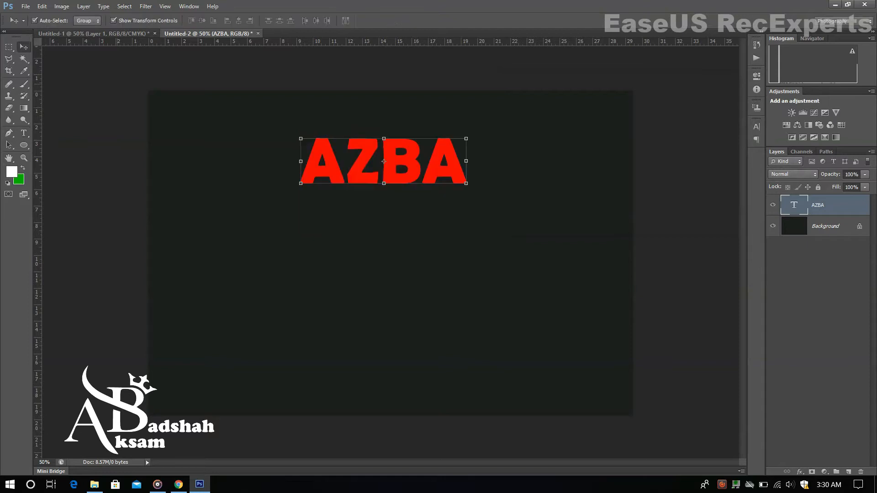
Add a gradient fill layer above the AZBA text using the Red, Green preset
left_click(827, 205)
left_click(824, 471)
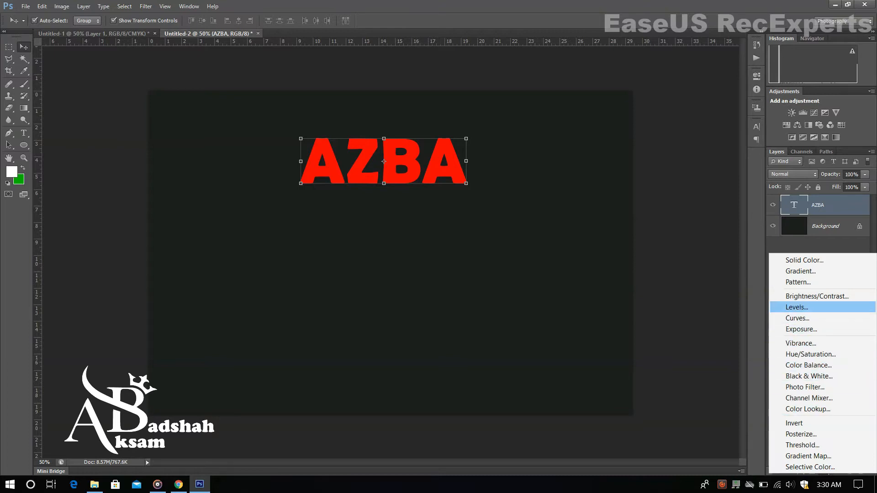
left_click(802, 271)
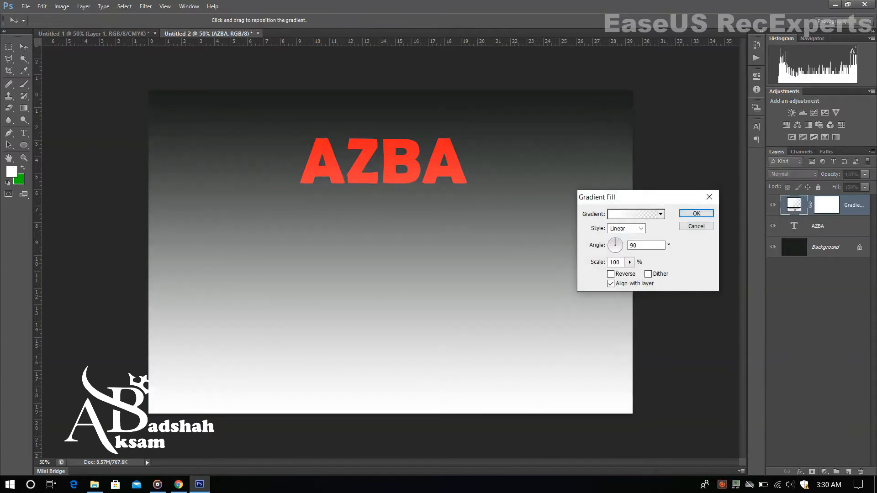
left_click(660, 214)
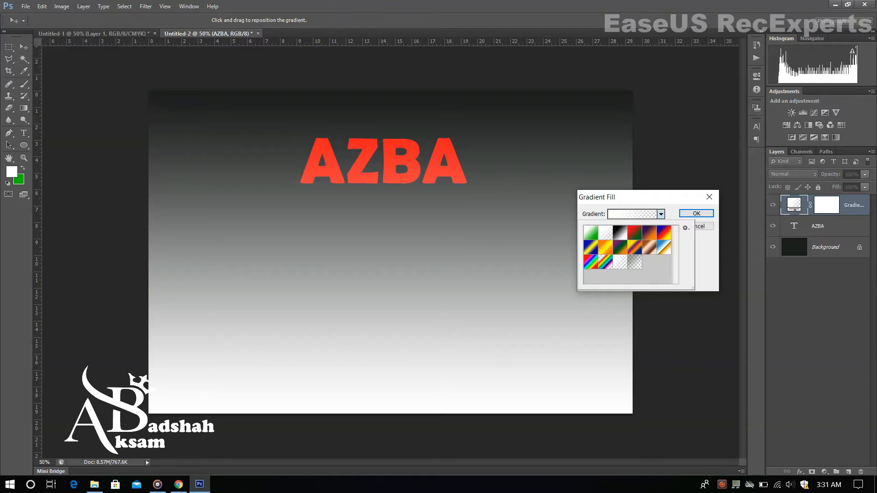
left_click(634, 233)
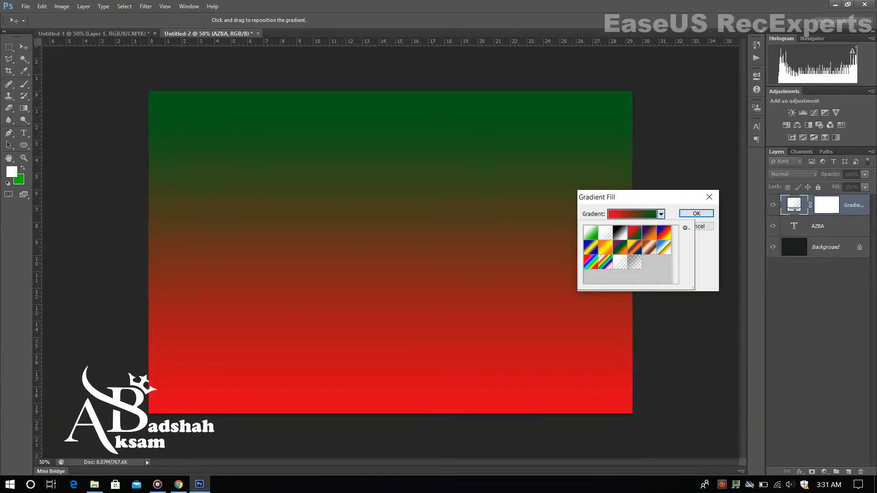
left_click(705, 259)
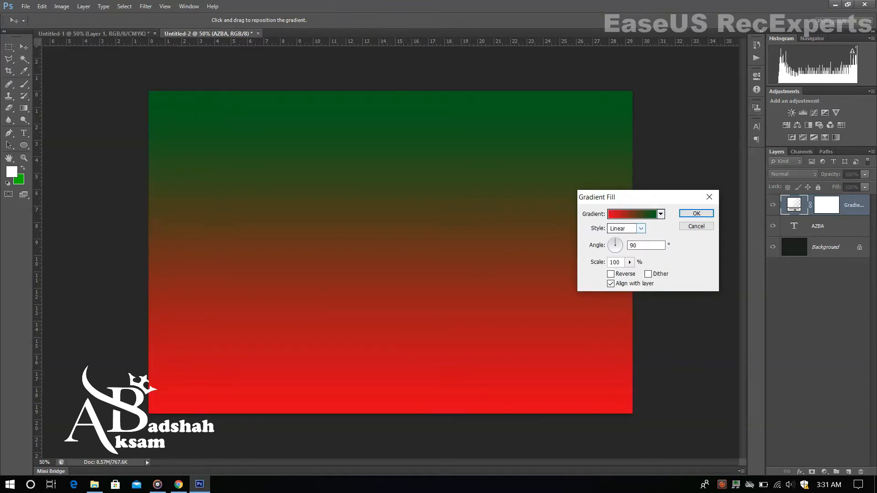
Change the gradient's green end stop to dark red #a80404
left_click(633, 214)
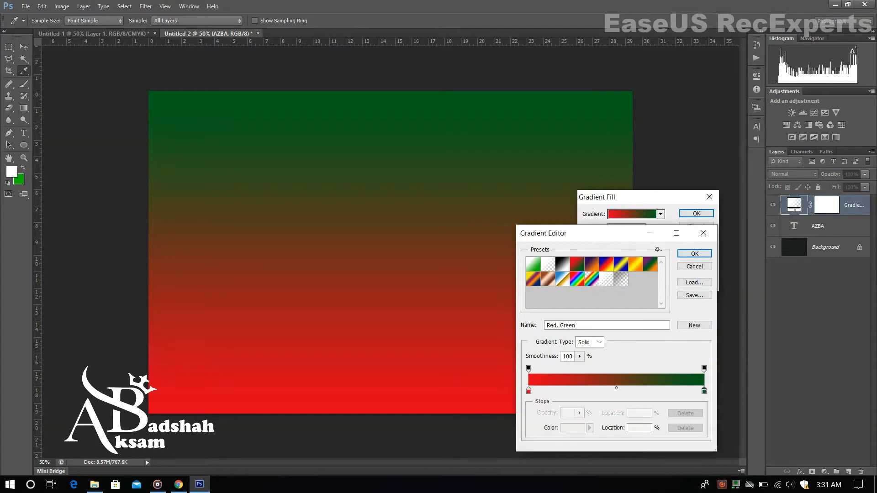
double_click(704, 391)
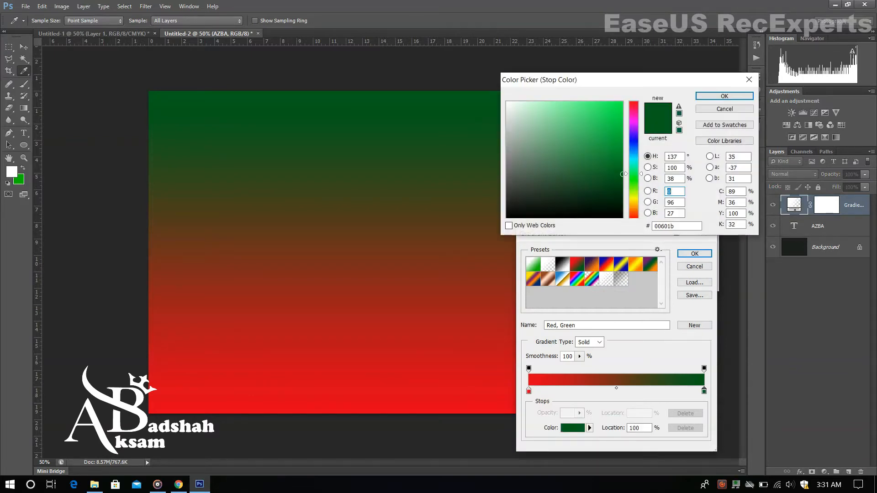
left_click(634, 102)
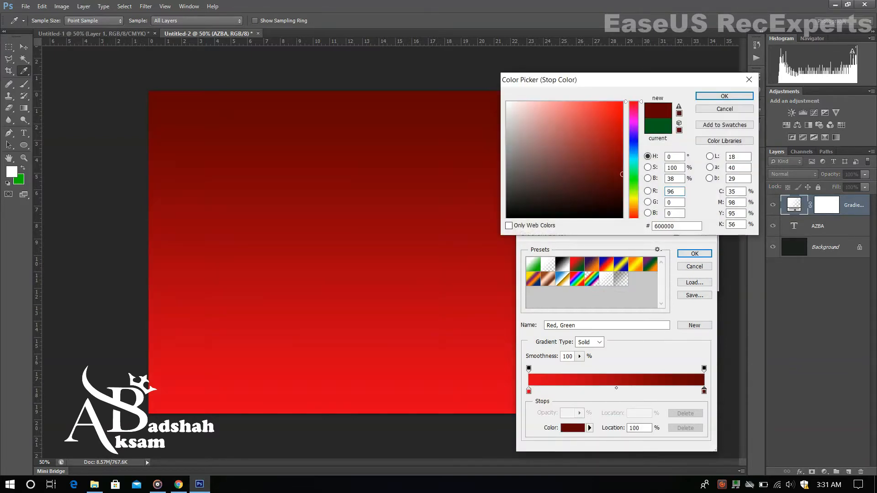
left_click(615, 131)
left_click(619, 132)
left_click(620, 126)
left_click(620, 142)
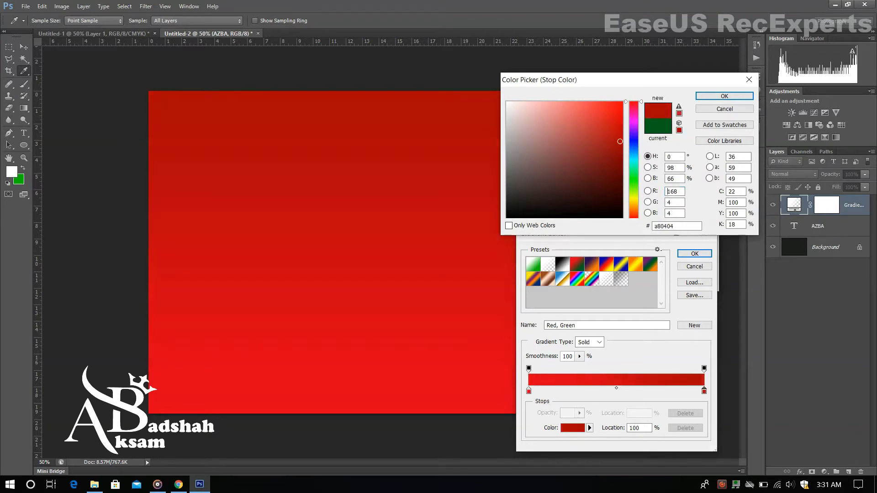
left_click(724, 96)
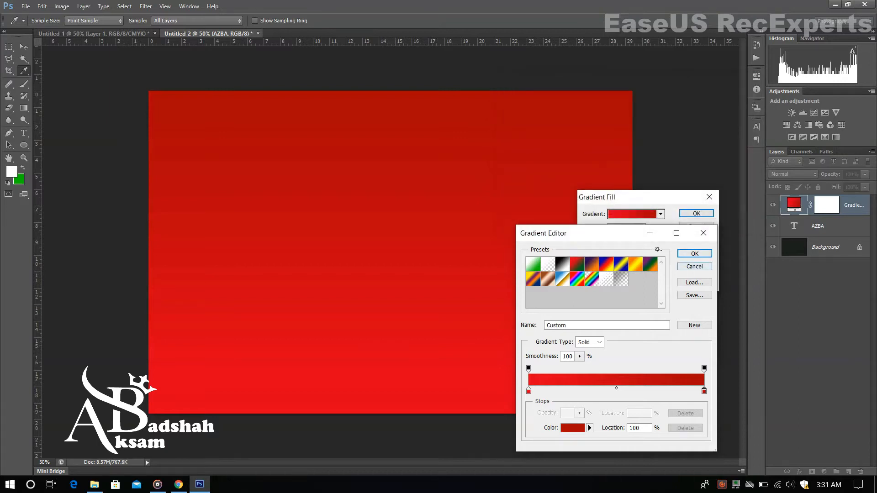
left_click(694, 254)
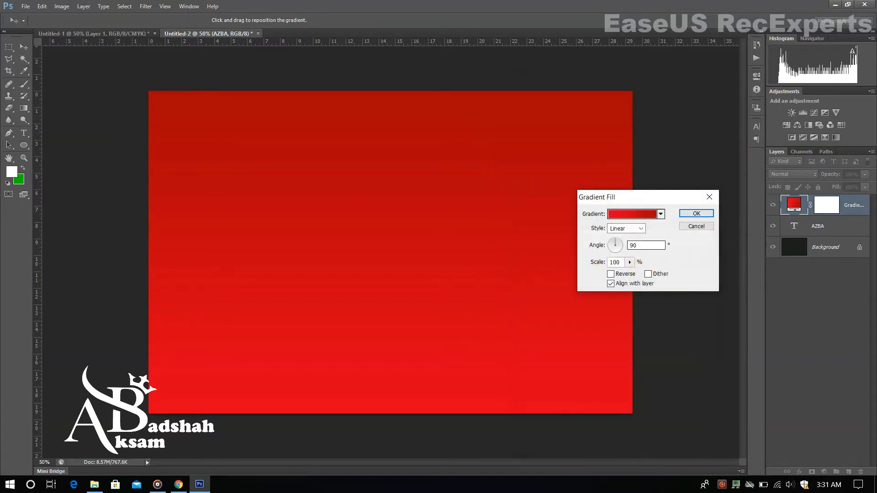
Set the gradient angle to 0° and clip the gradient fill layer to the AZBA text layer
left_click_drag(615, 240, 621, 245)
left_click(696, 214)
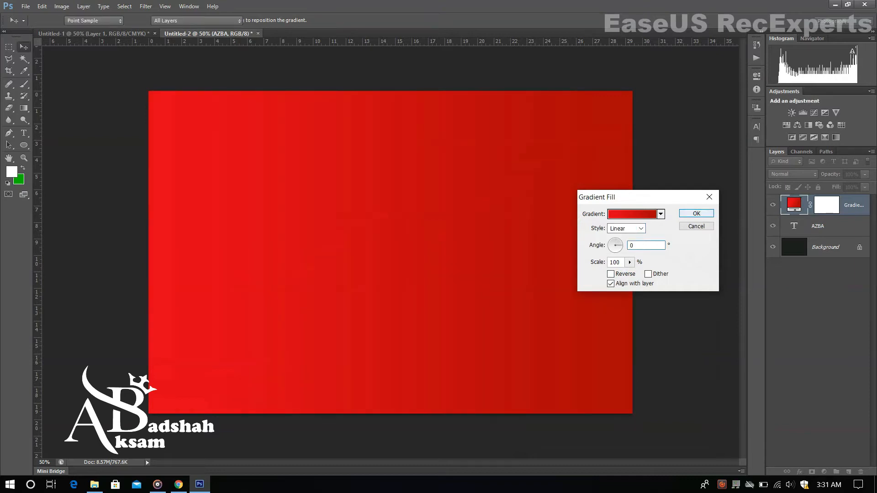
right_click(843, 205)
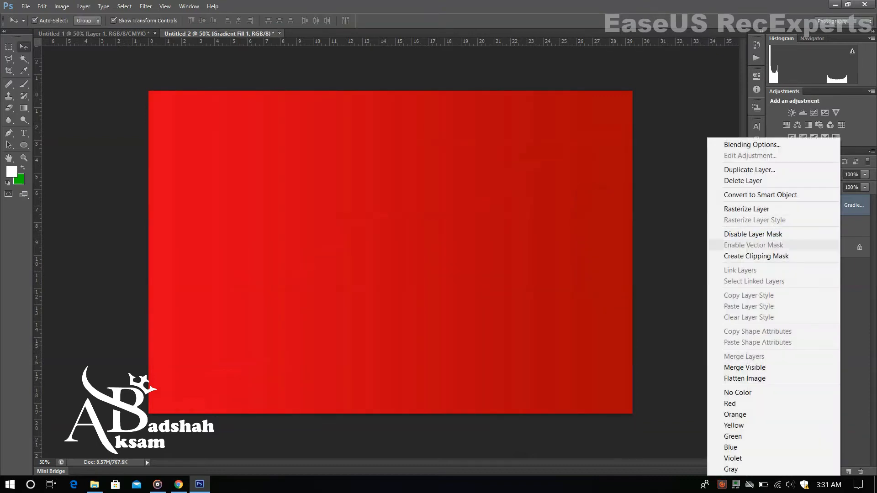
left_click(777, 255)
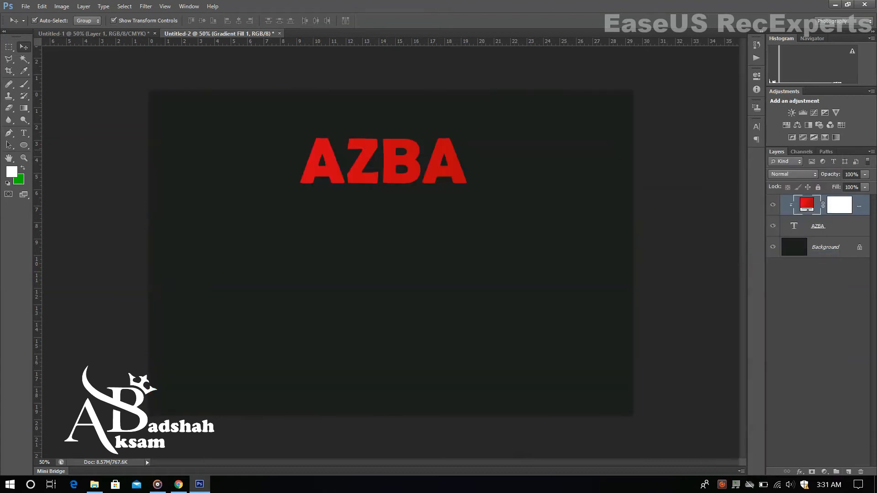
Merge the clipped gradient fill layer and the AZBA text layer into one layer, then deselect it
left_click(843, 226, "ctrl")
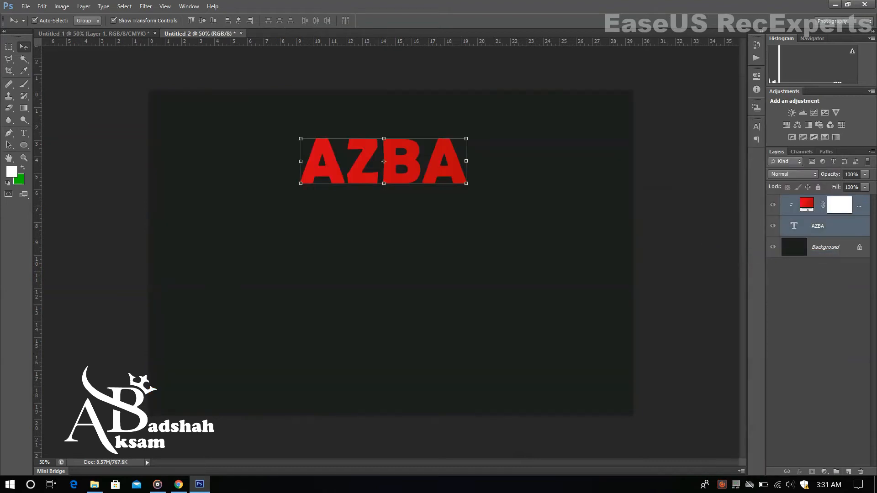
key("ctrl+e")
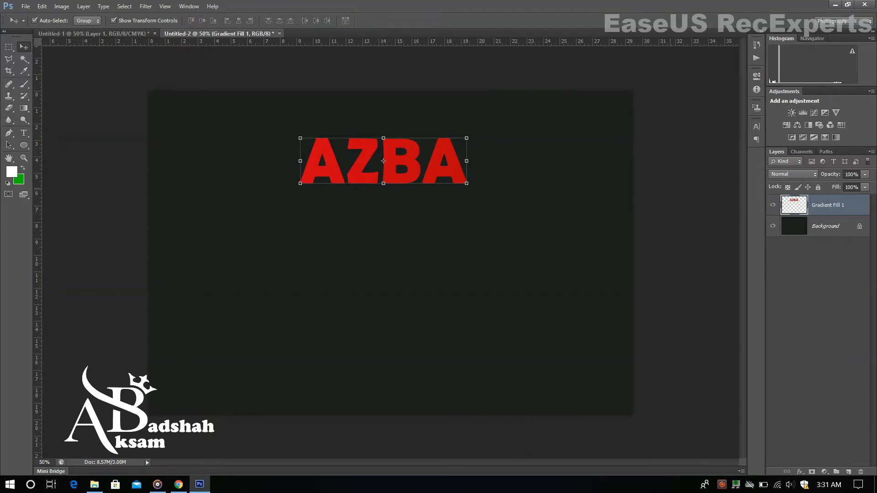
left_click(670, 188)
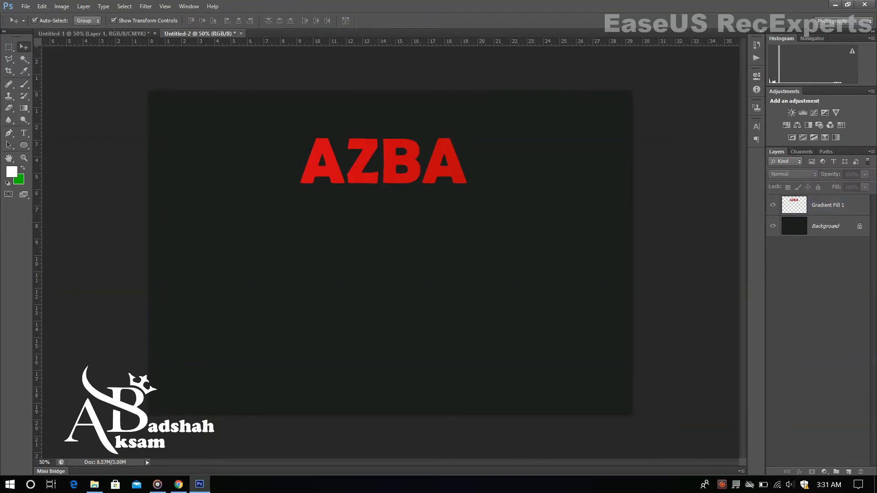
Select a thin rectangular strip along the base of the AZBA letters and copy it to a new layer
left_click(9, 58)
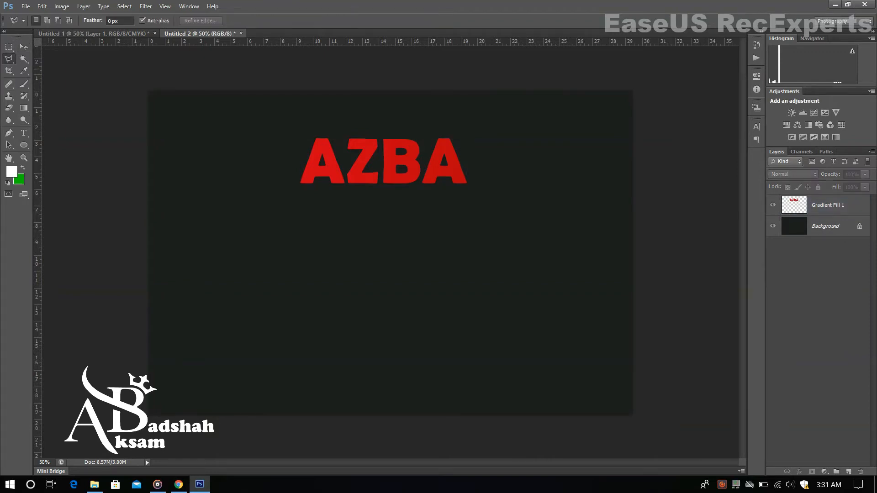
key("m")
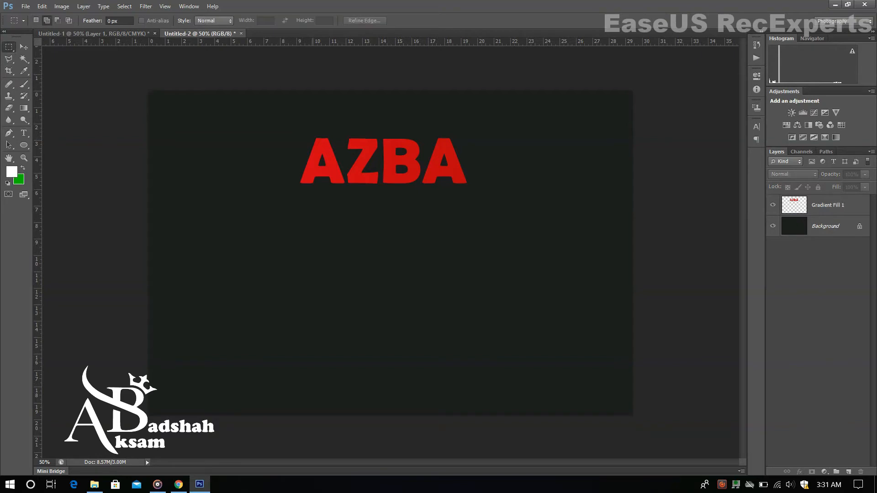
left_click_drag(297, 195, 479, 185)
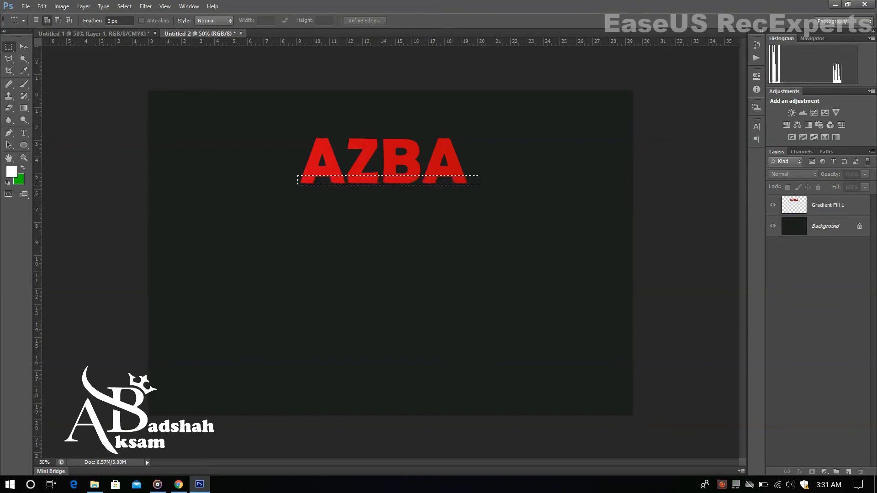
left_click(828, 205)
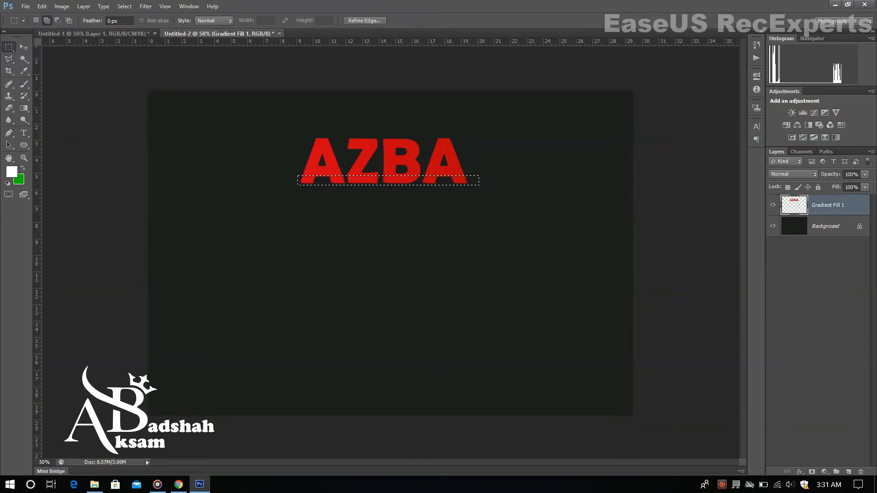
key("ctrl+j")
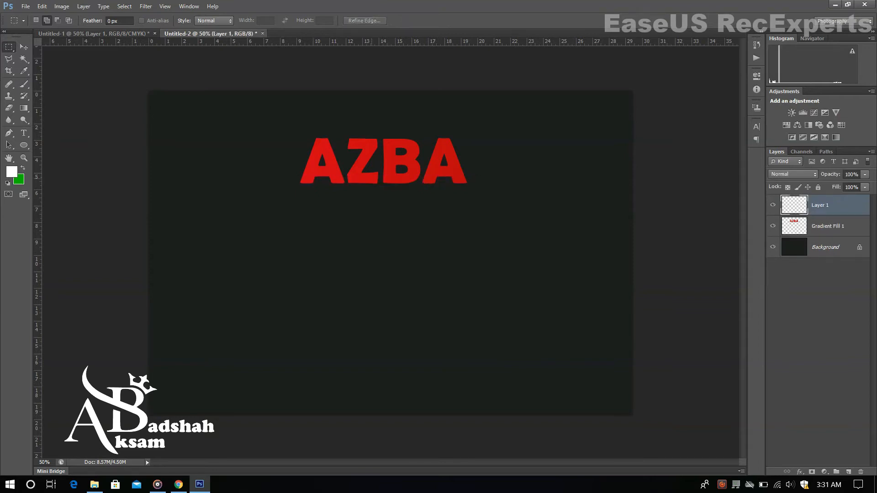
Stretch the copied strip downward past the canvas's lower edge, to a height of about 3828%
key("v")
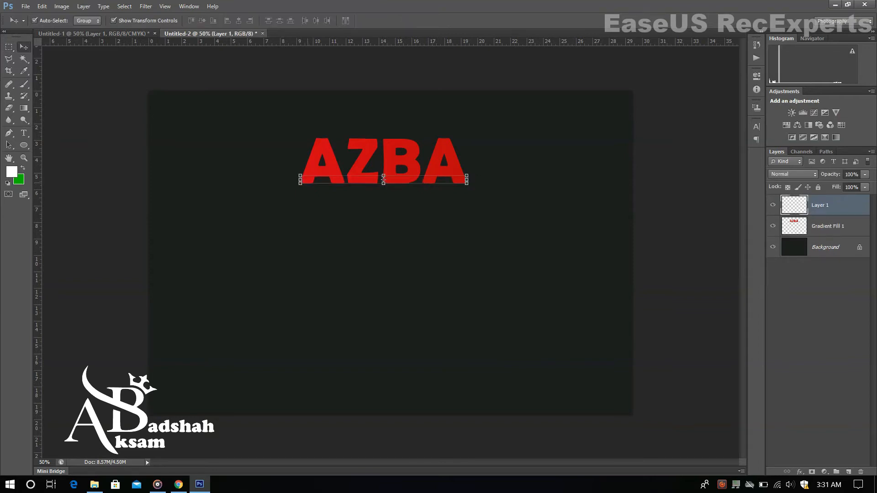
left_click_drag(383, 183, 419, 464)
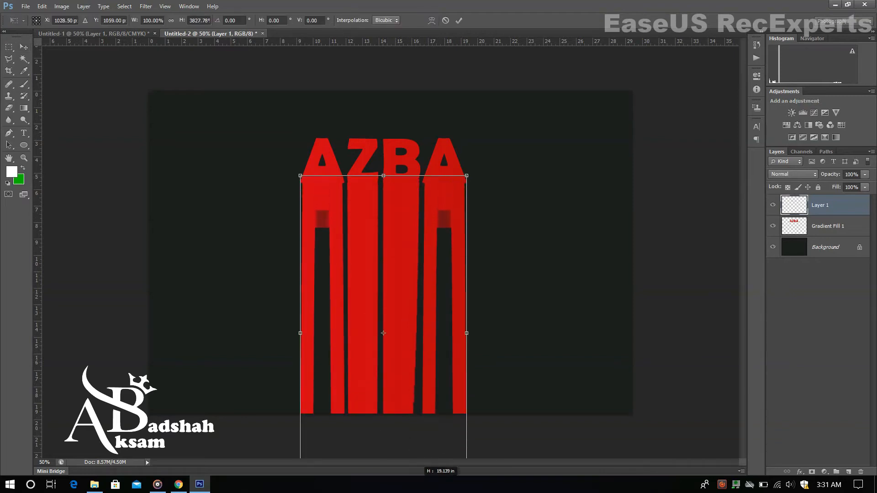
left_click_drag(419, 464, 419, 464)
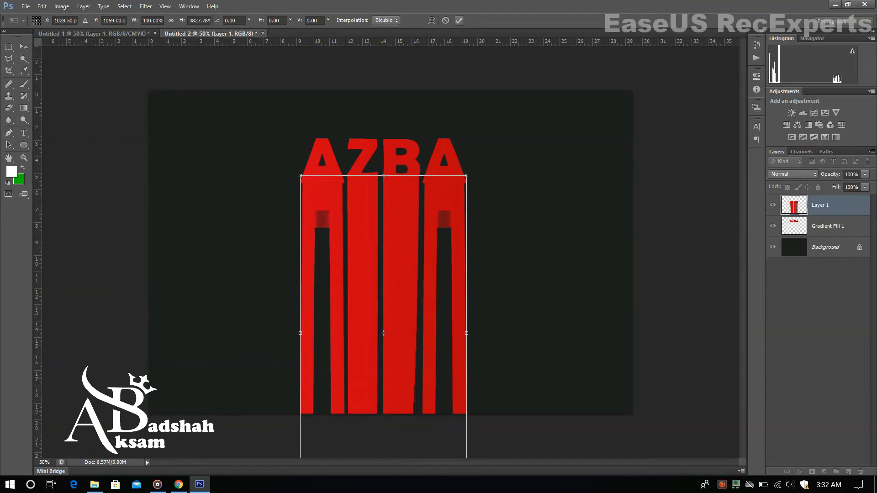
left_click(458, 20)
Choose the Brush tool and set the foreground color to near-black #121212
left_click(24, 84)
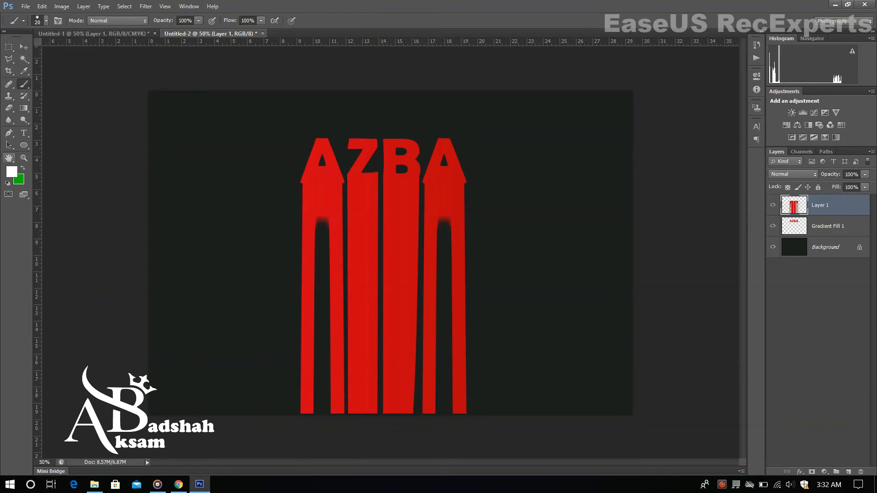
left_click(12, 172)
left_click_drag(523, 190, 508, 210)
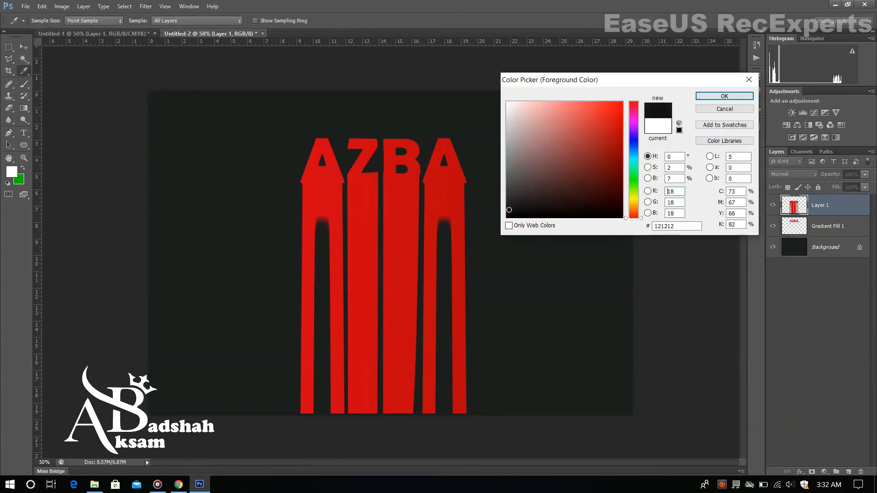
left_click(724, 96)
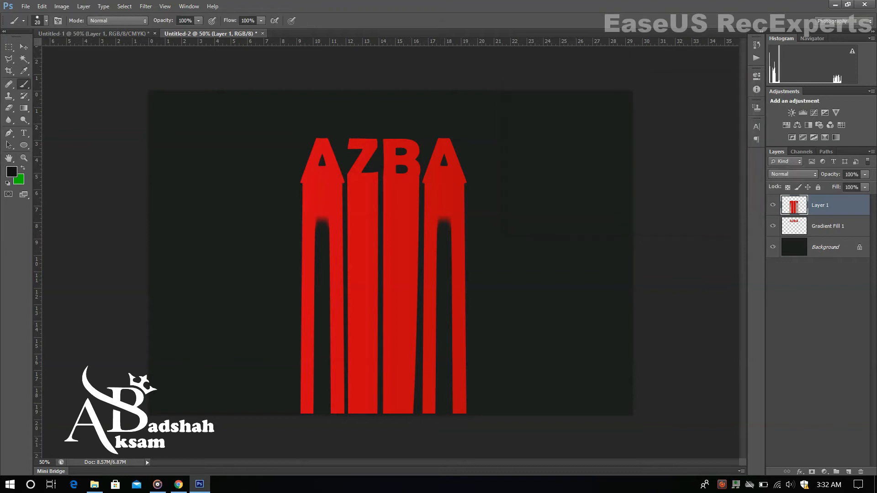
Set the brush flow to 63% and choose the soft round 20 px brush with its hardness at about 28%
left_click_drag(230, 20, 217, 20)
left_click(45, 21)
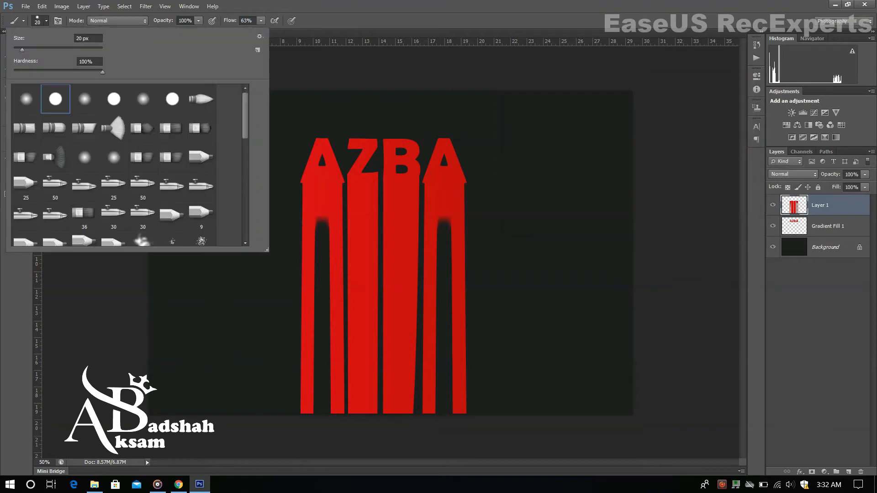
left_click(26, 99)
left_click(39, 72)
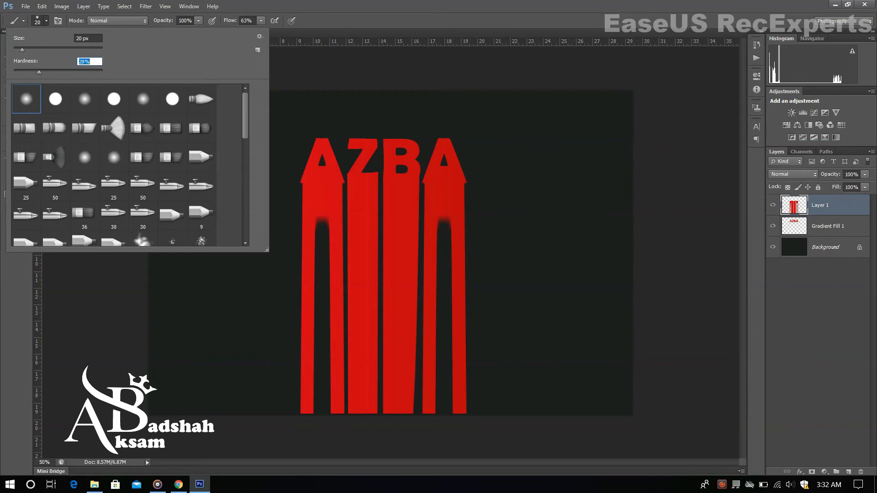
key("Return")
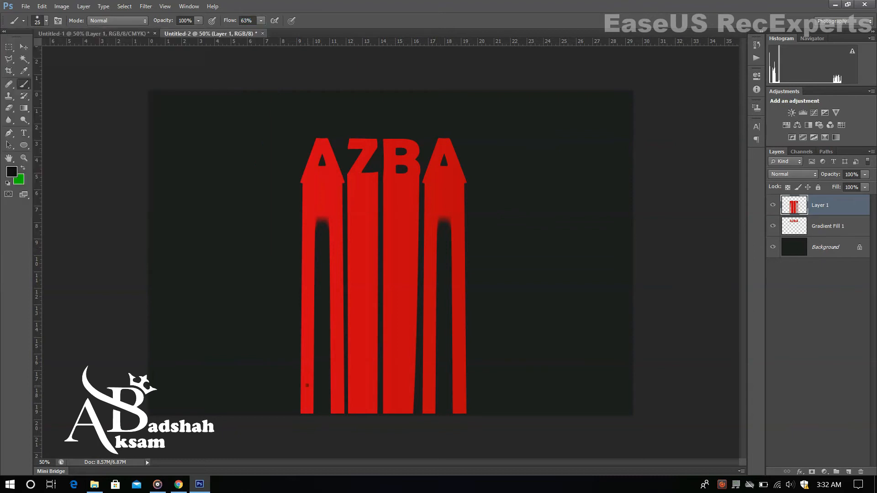
Enlarge the brush to 800 px
key("bracketright")
key("bracketright")
key("bracketright")
key("bracketright")
key("bracketright")
key("bracketright")
key("bracketright")
key("bracketright")
key("bracketright")
key("bracketright")
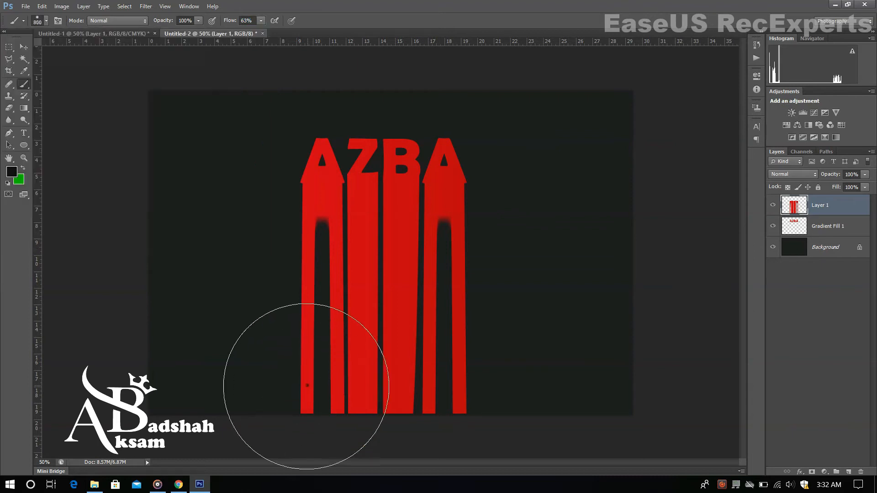
Sample the canvas background #1c1e1e as foreground color and paint over the red stripes' lower ends with a 500 px brush
left_click(12, 171)
left_click(257, 318)
left_click(724, 96)
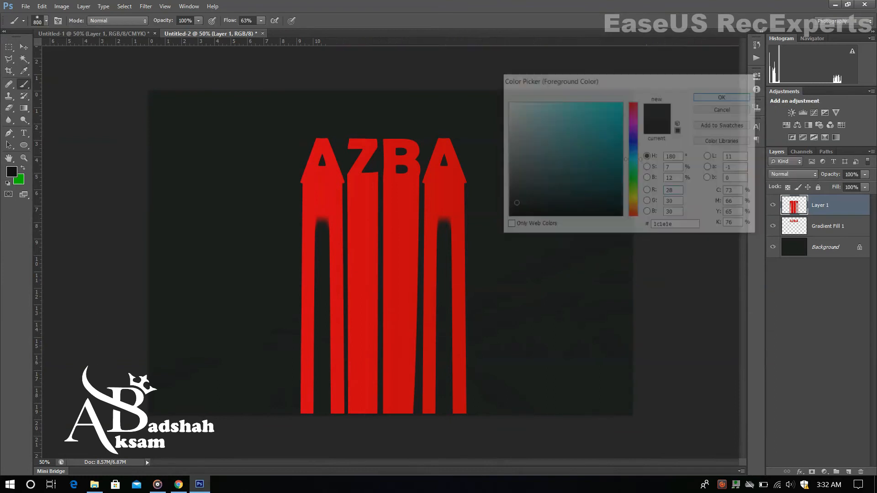
key("bracketleft")
key("bracketleft")
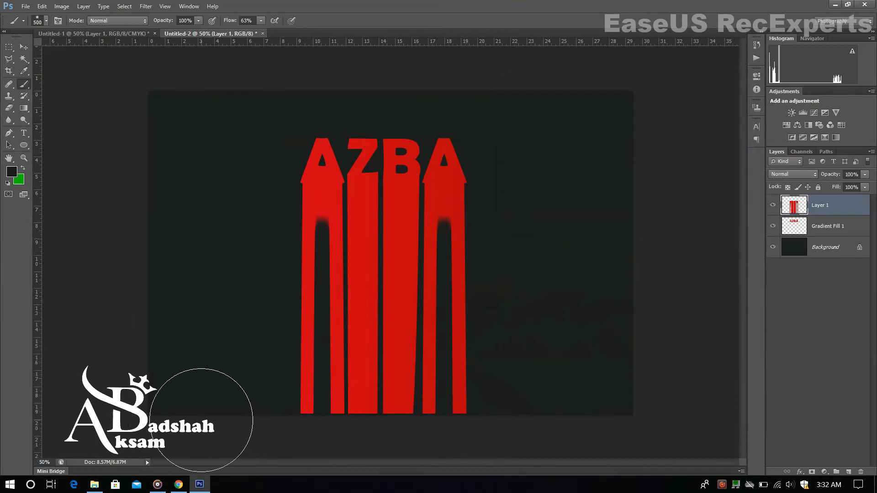
mouse_move(215, 358)
left_mouse_down()
mouse_move(475, 407)
mouse_move(598, 349)
mouse_move(433, 404)
mouse_move(235, 401)
mouse_move(389, 426)
mouse_move(276, 424)
mouse_move(186, 361)
left_mouse_up()
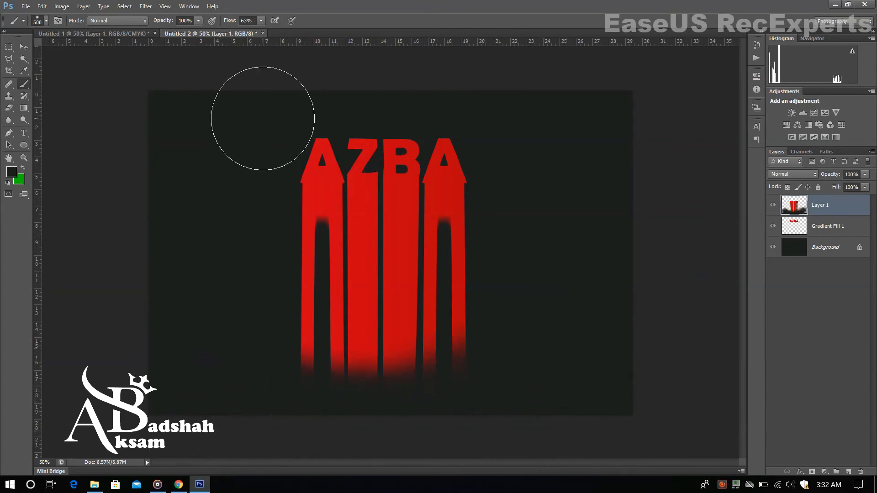
Add a drop shadow to the AZBA lettering layer, adjusting its distance, spread and size, and bring the layer above the stretched stripes
key("v")
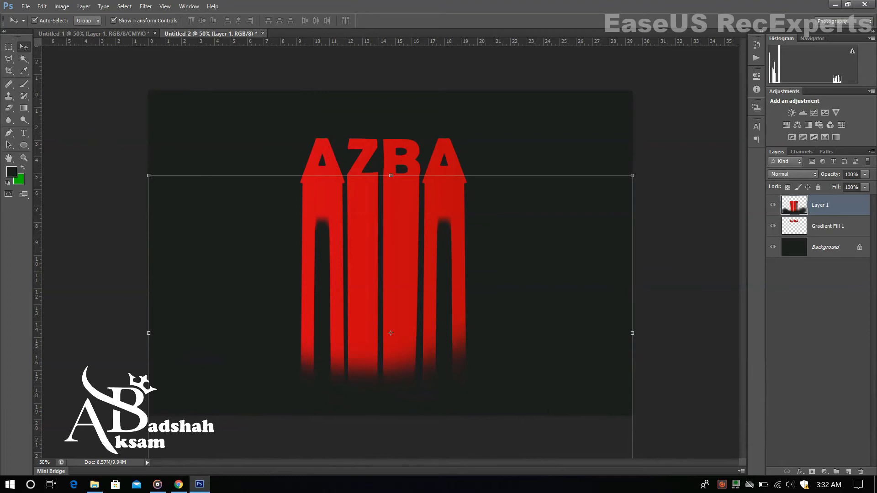
right_click(845, 227)
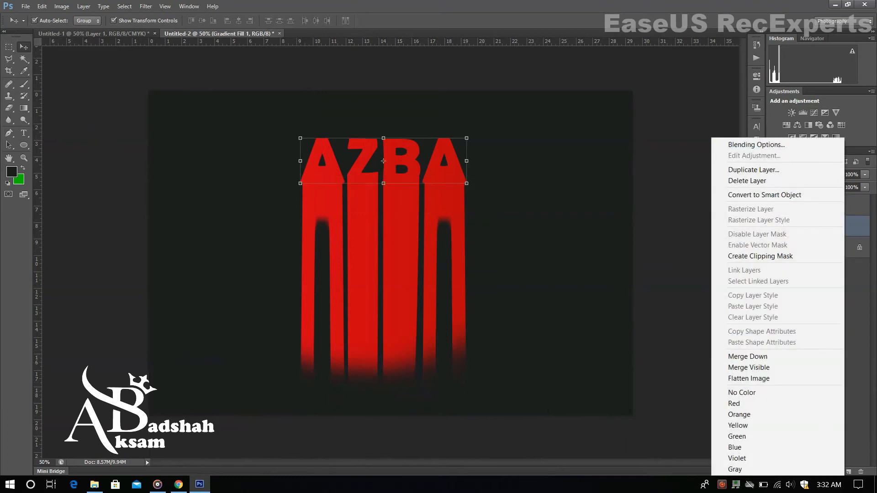
left_click(756, 144)
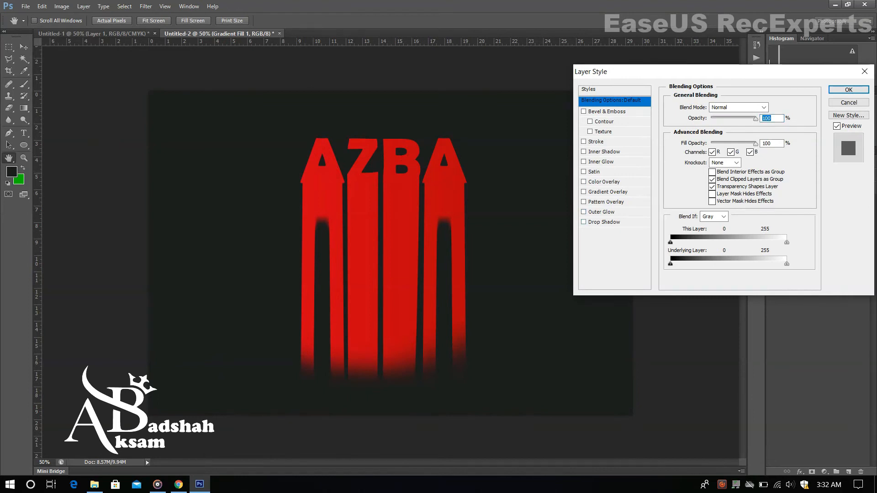
left_click(604, 222)
left_click_drag(708, 147, 711, 167)
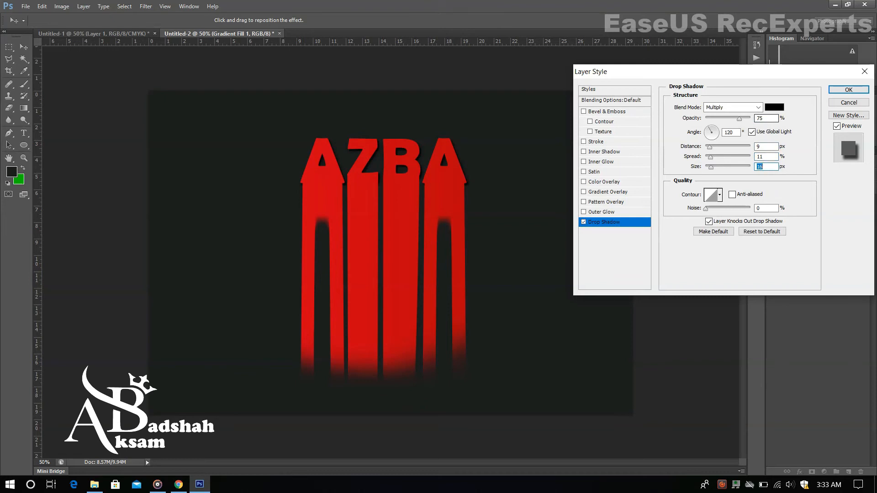
left_click_drag(710, 157, 710, 167)
left_click(709, 147)
key("Return")
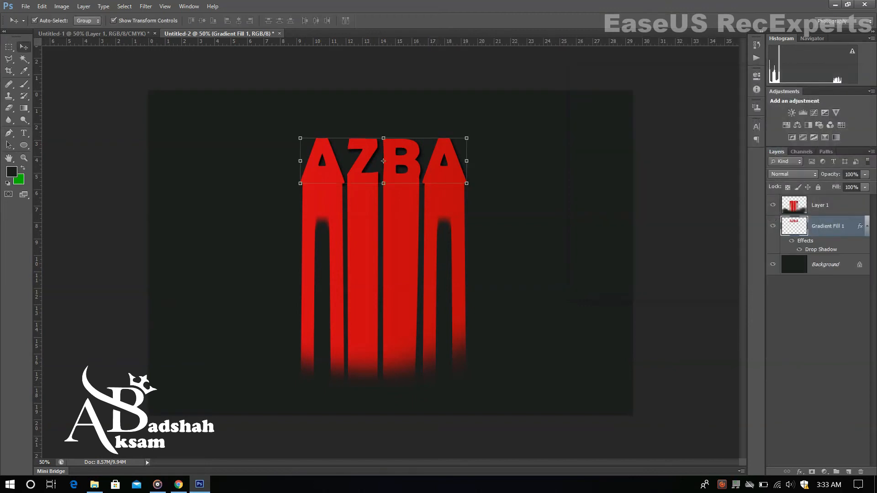
key("ctrl+bracketright")
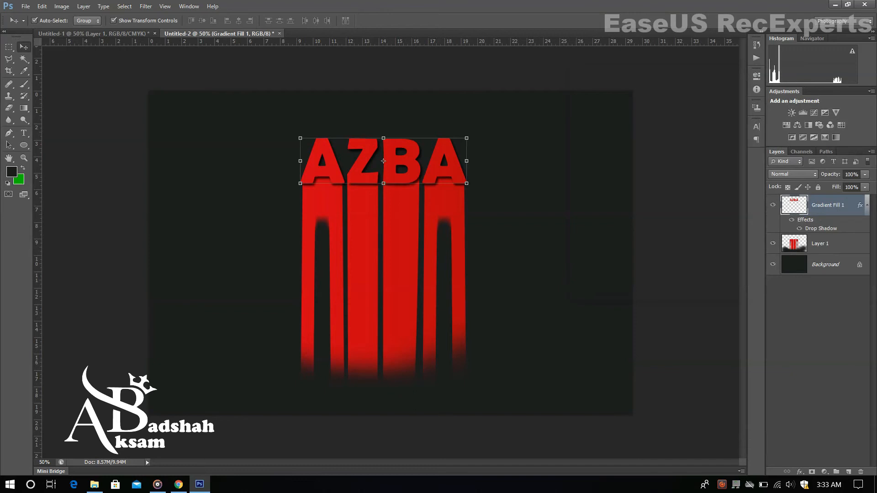
left_click(694, 205)
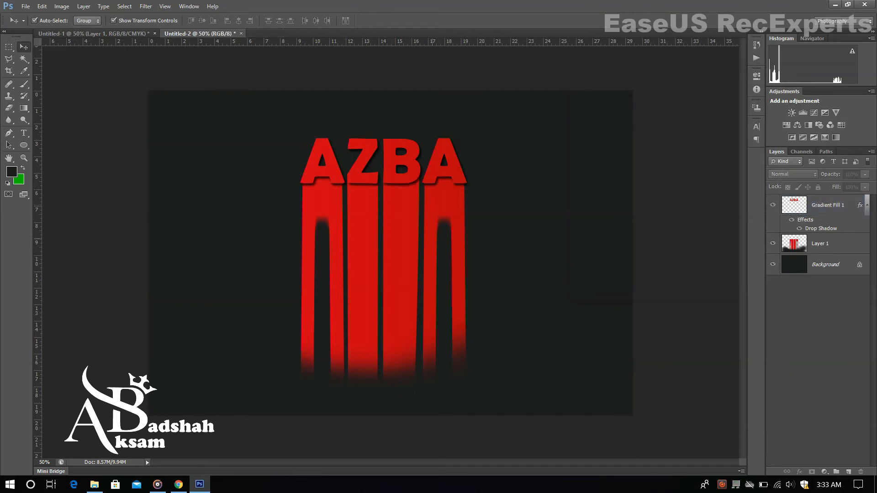
Scale up the AZBA lettering and stripes layers together slightly and reposition them near the canvas center
left_click(828, 205)
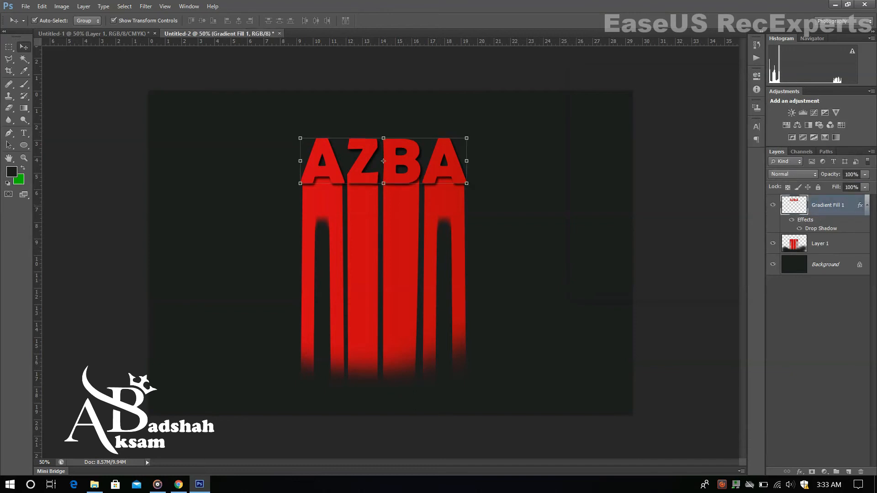
left_click(827, 244, "shift")
key("ctrl+t")
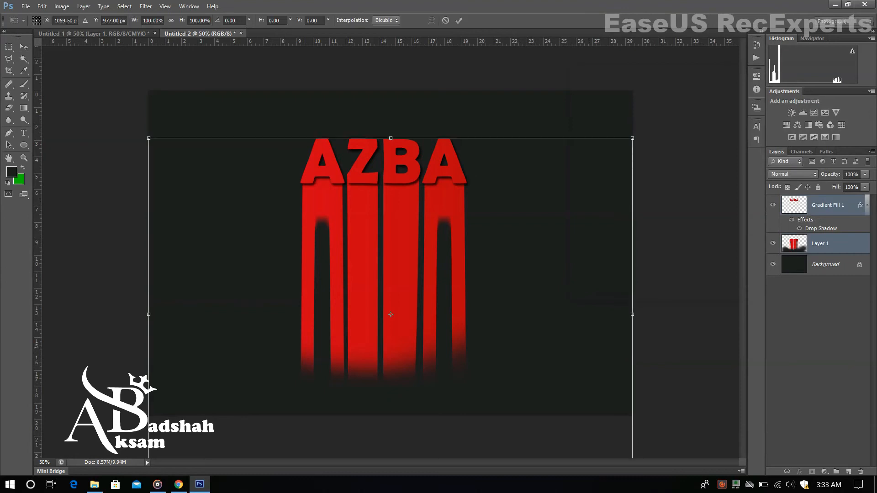
left_click_drag(632, 138, 661, 117)
left_click_drag(399, 168, 405, 191)
key("Return")
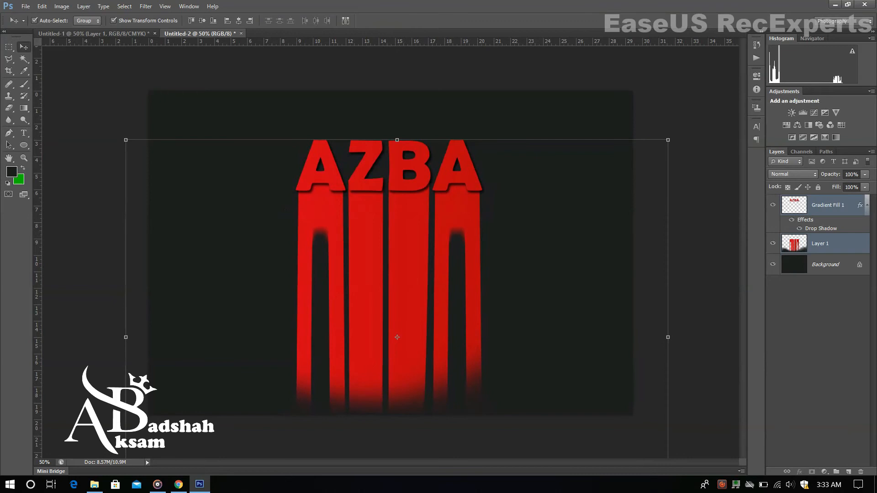
Choose the Brush tool and set its opacity to 89%
left_click(24, 84)
key("8")
key("9")
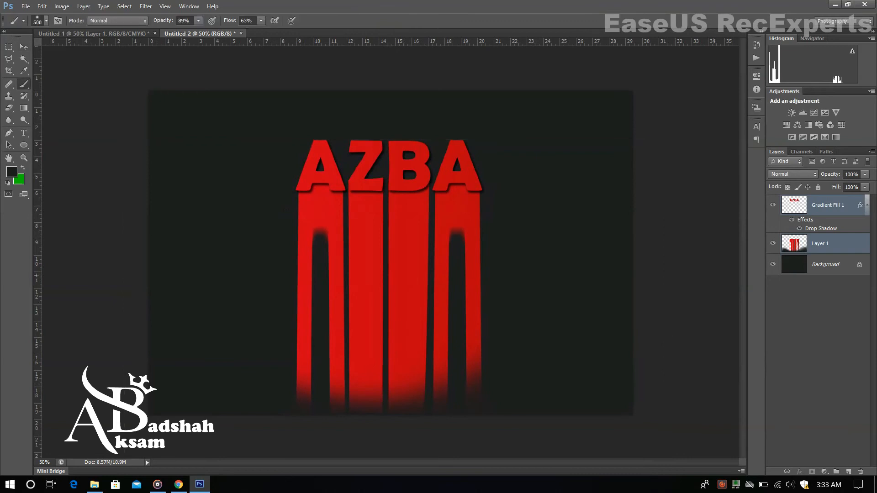
left_click(827, 205)
left_click(706, 235)
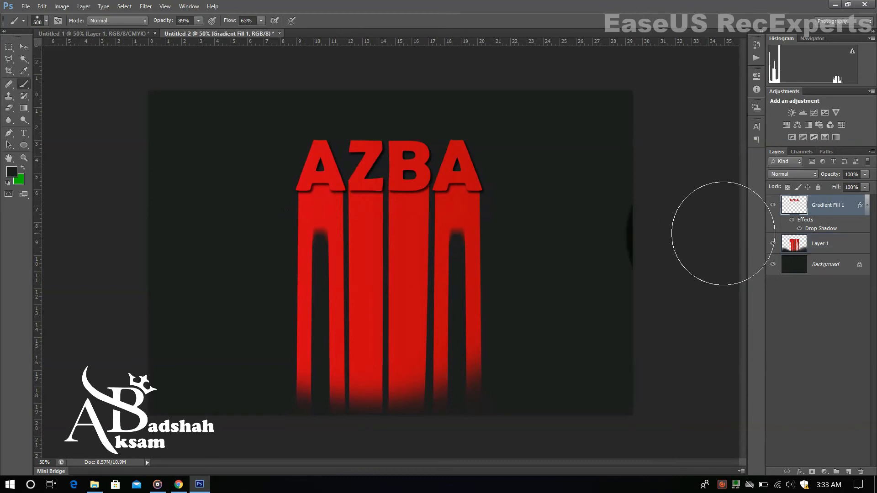
key("ctrl+z")
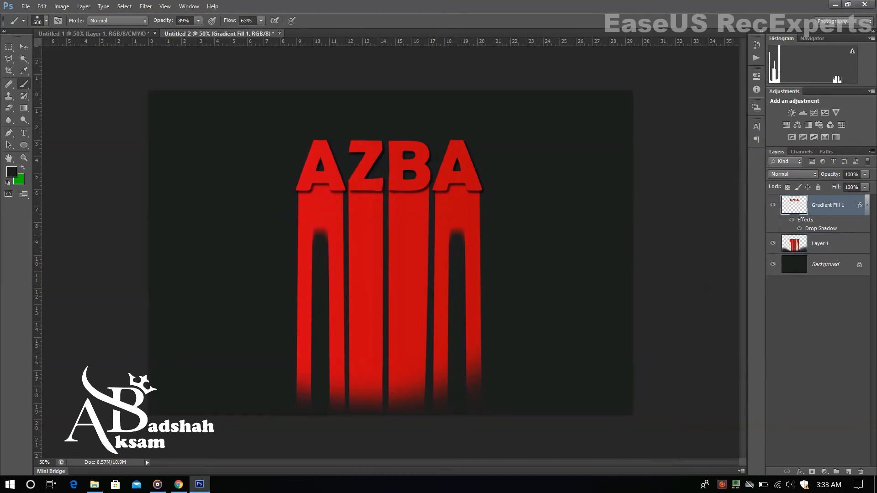
On Layer 1, paint a softer dark fade over the stripes' lower ends, reducing the brush to 71% opacity and 29% flow
left_click(819, 243)
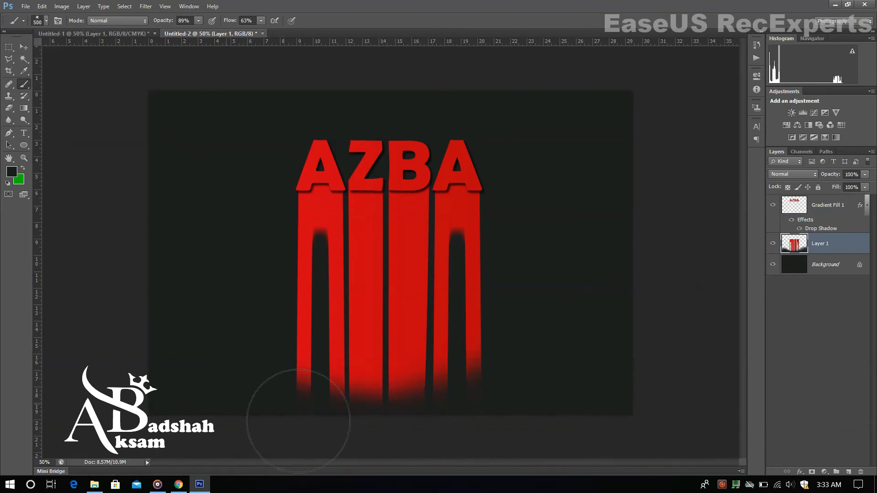
left_click_drag(313, 401, 379, 402)
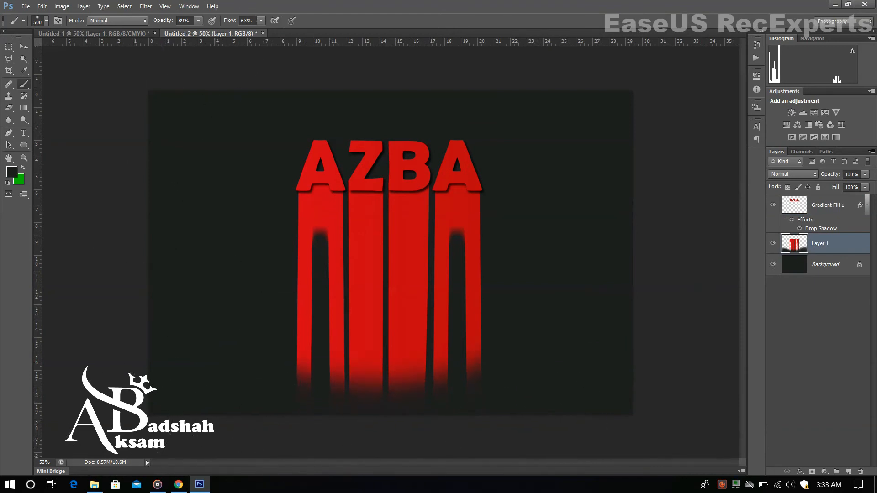
left_click_drag(229, 20, 154, 21)
left_click_drag(225, 368, 549, 403)
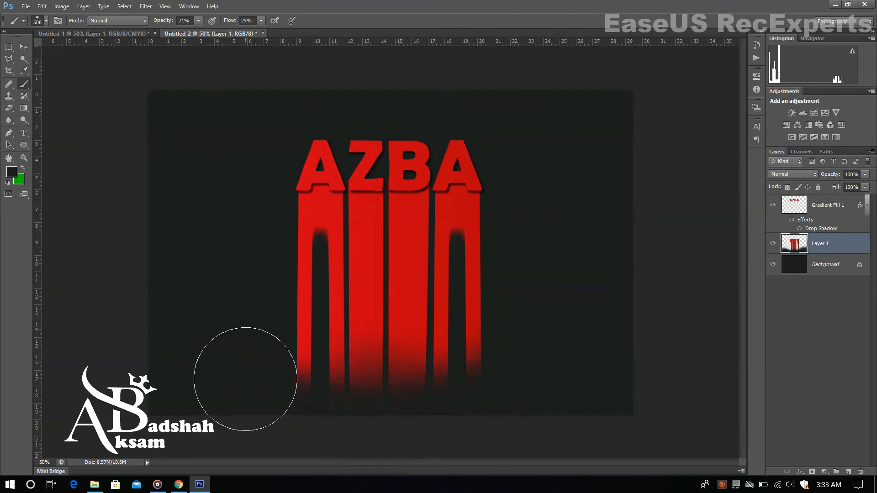
Place the "ab logo white" image from a folder on Local Disk (E:) into the document
left_click(24, 47)
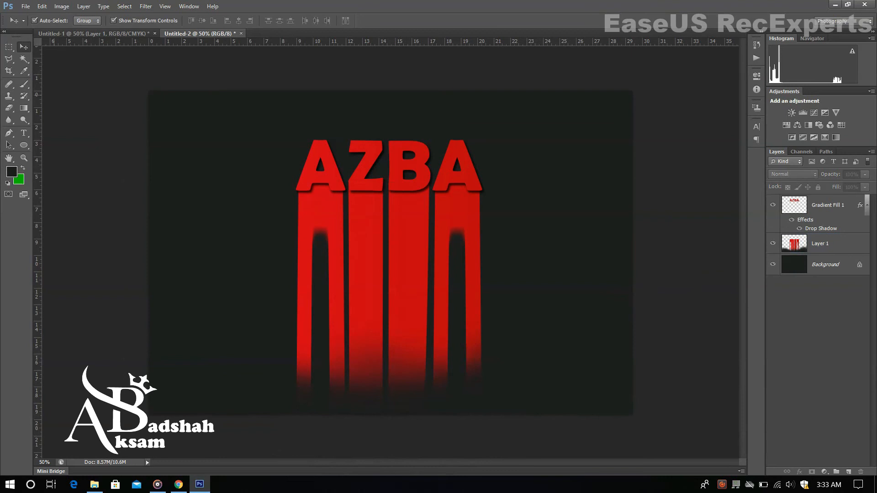
key("ctrl+s")
left_click(682, 274)
left_click(26, 6)
left_click(46, 192)
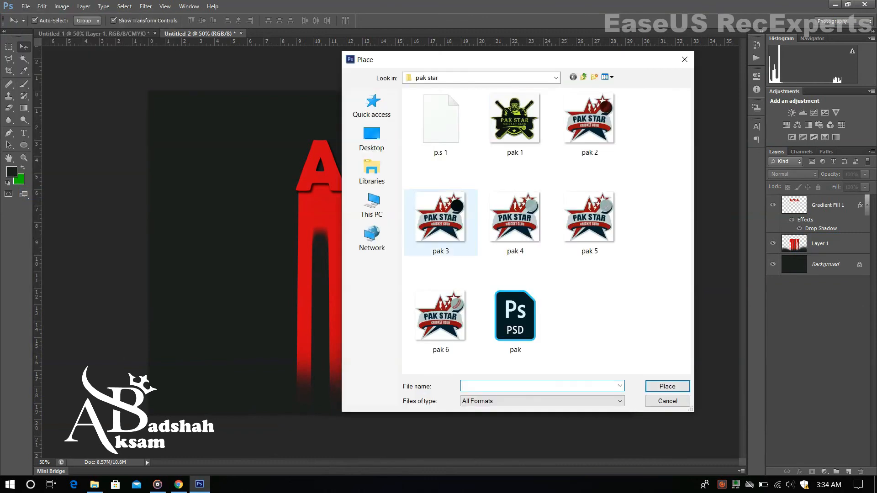
left_click(372, 205)
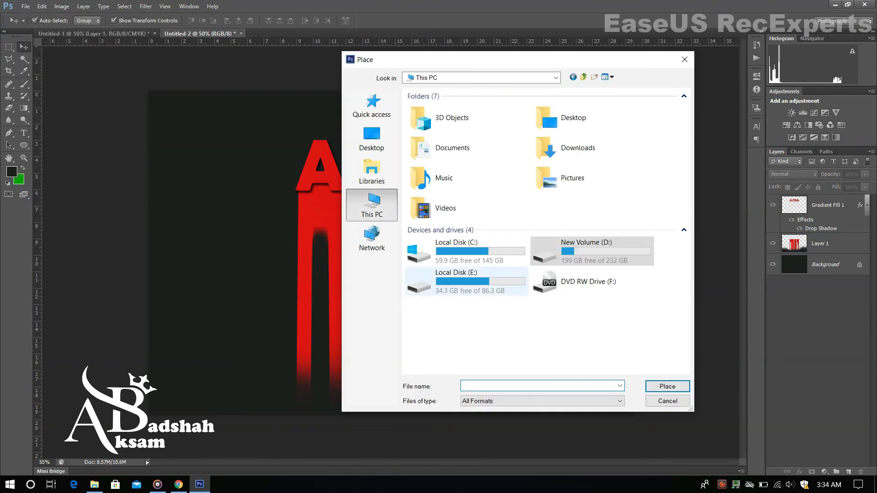
double_click(466, 281)
double_click(590, 123)
double_click(590, 115)
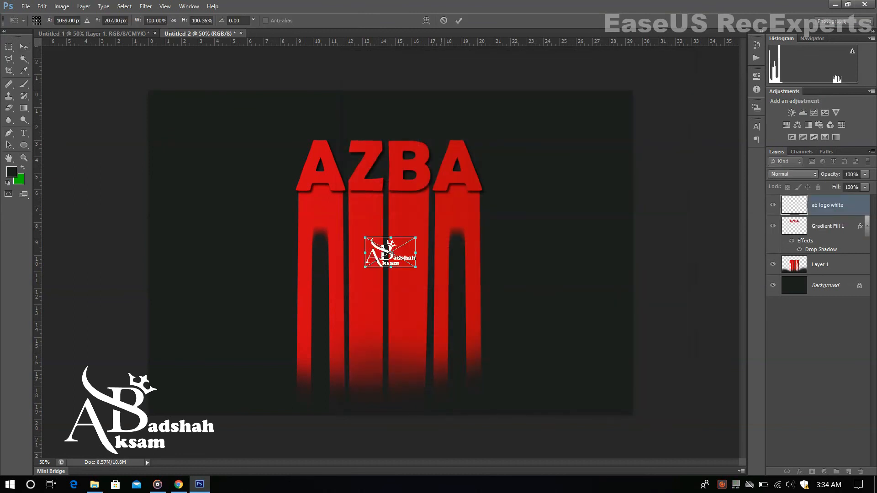
Enlarge the placed logo to about 122% over the stripes
left_click_drag(390, 252, 380, 295)
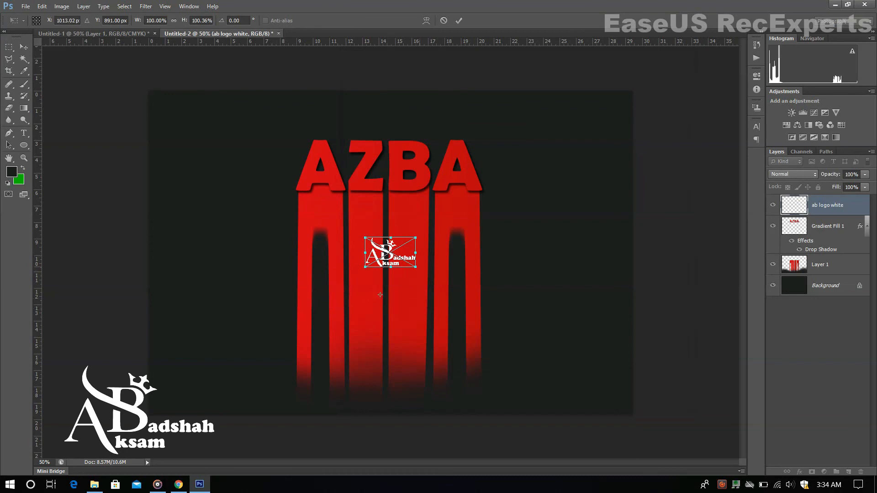
left_click_drag(415, 267, 437, 280)
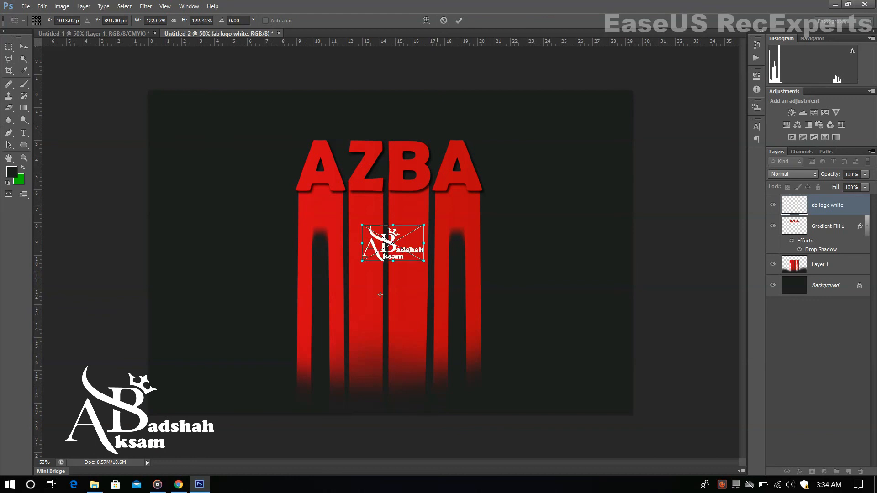
key("Return")
Scale the white logo to about 195.5% and move it to the canvas's lower-left area beside the stripes
left_click(397, 358)
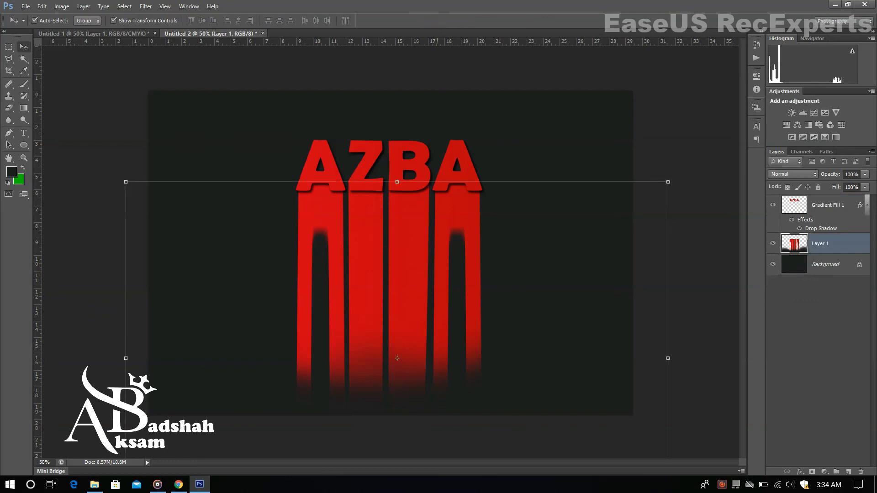
left_click(392, 245)
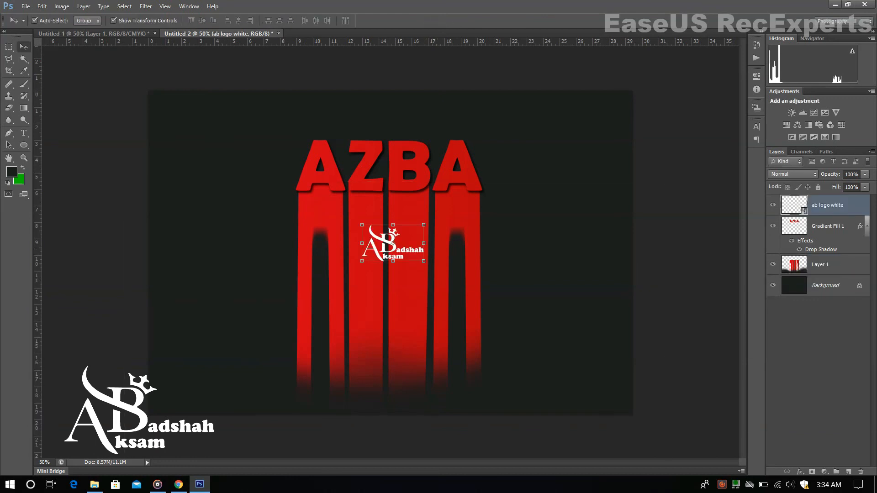
left_click_drag(425, 262, 443, 273)
left_click_drag(393, 244, 237, 350)
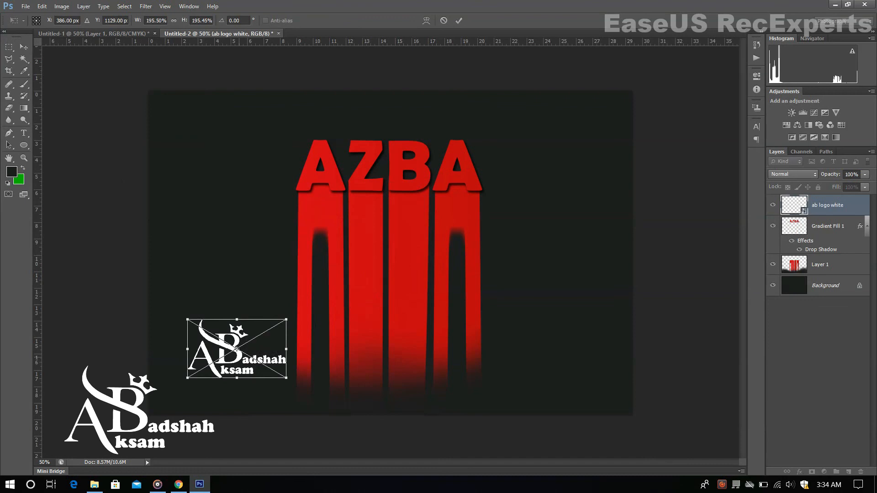
key("Return")
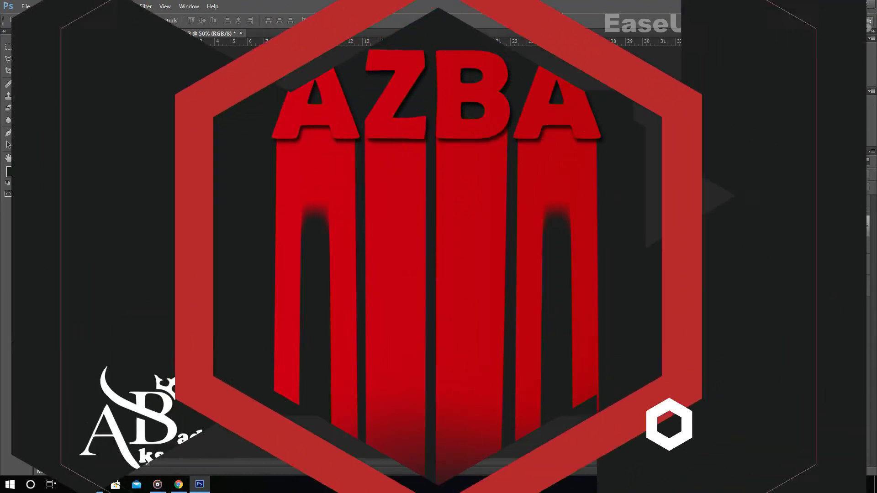